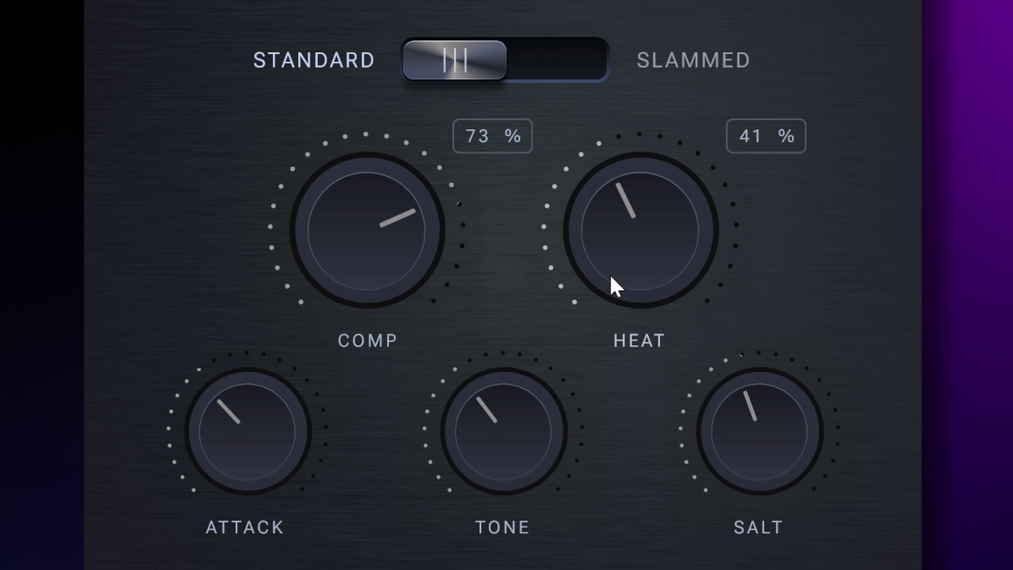
Raise the Salt amount slightly, lower Comp, and switch the drum bus compressor's mode to Slammed
left_click_drag(764, 423, 765, 402)
left_click_drag(324, 226, 318, 264)
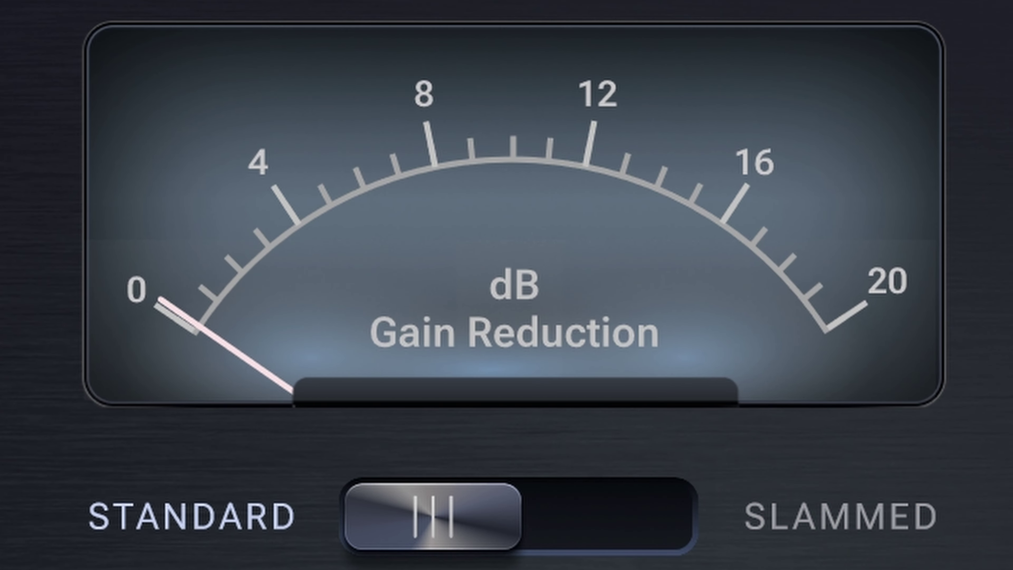
left_click(509, 525)
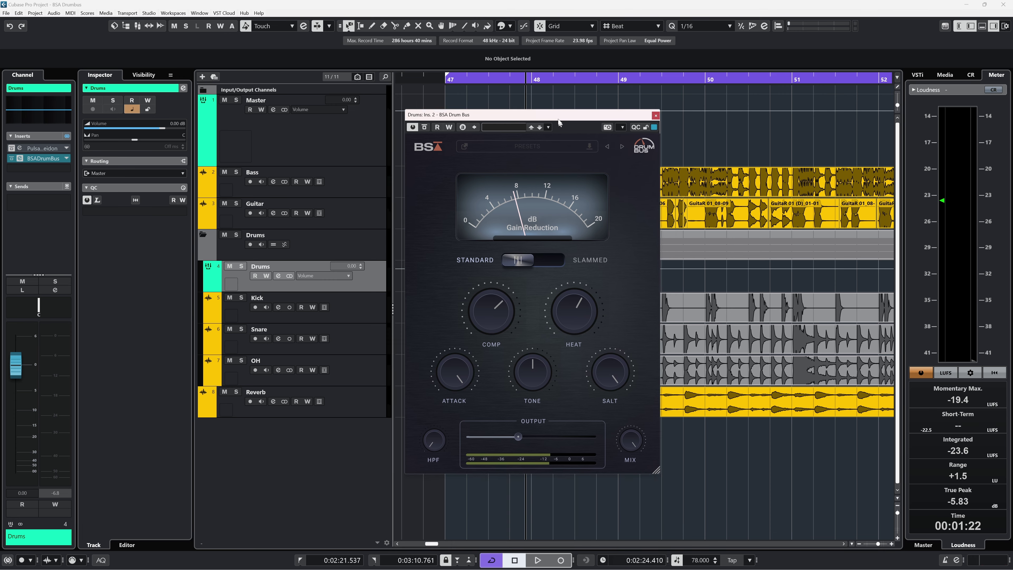
Reposition the BSA Drum Bus window and reopen it from the Drums channel's inserts to inspect the interface at different sizes
left_click_drag(560, 122, 538, 89)
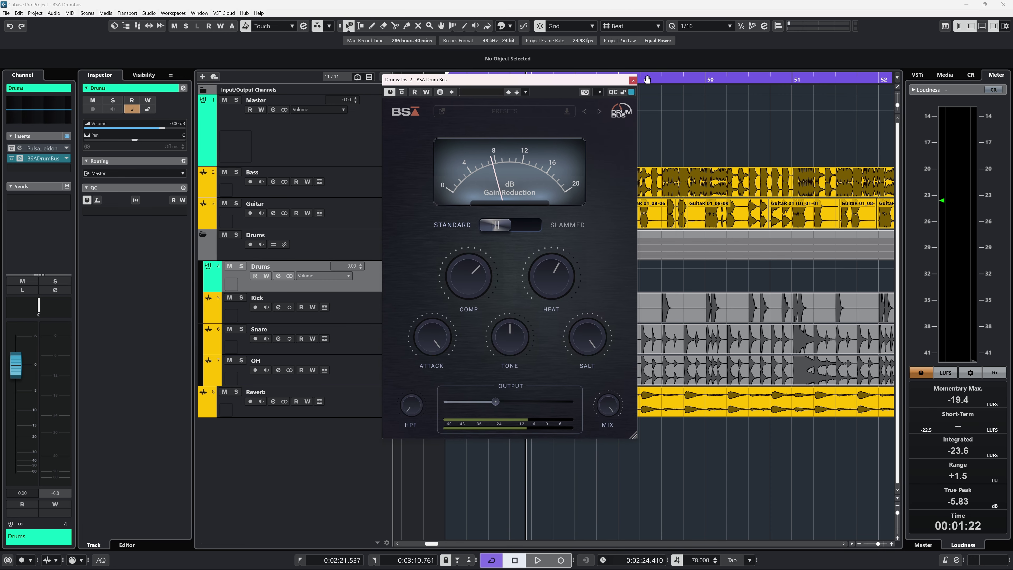
left_click(43, 157)
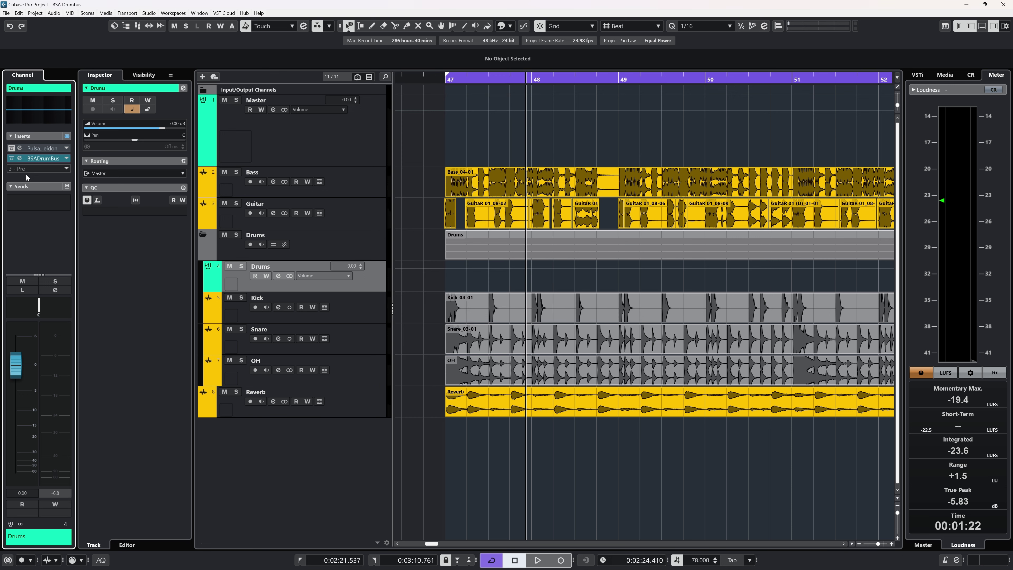
left_click(22, 159)
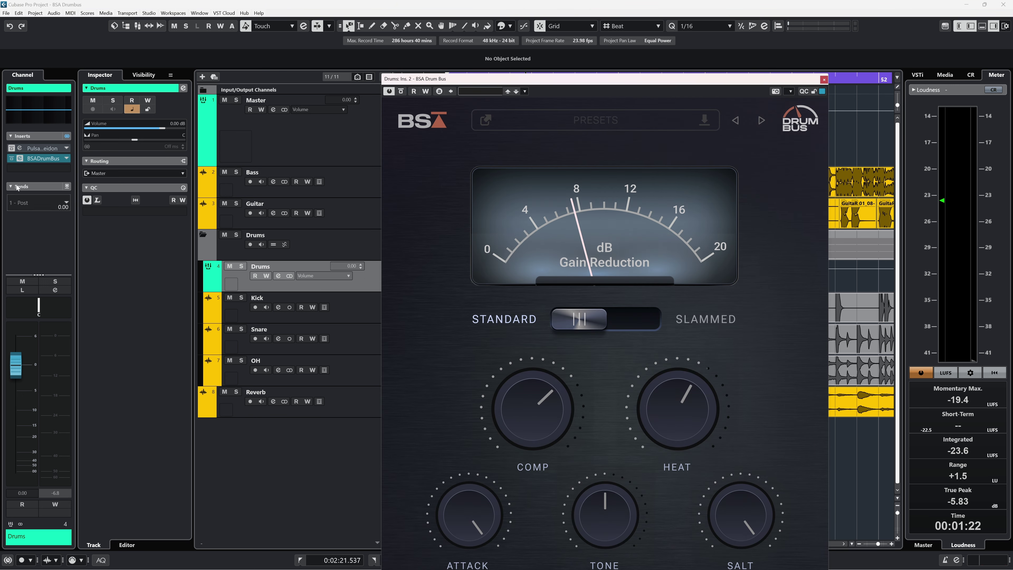
left_click(20, 158)
left_click(20, 158)
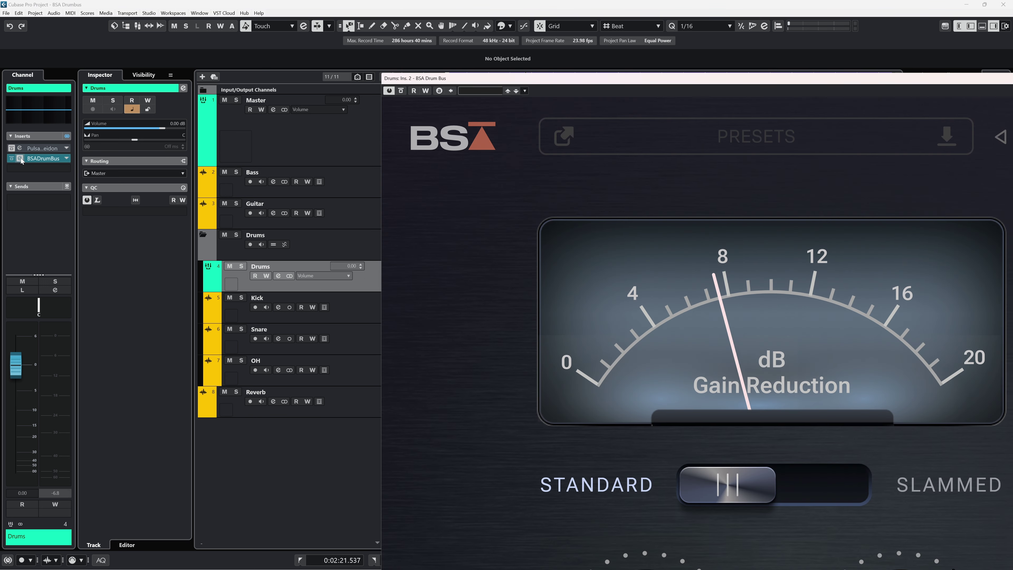
left_click_drag(494, 74, 279, 52)
left_click(19, 159)
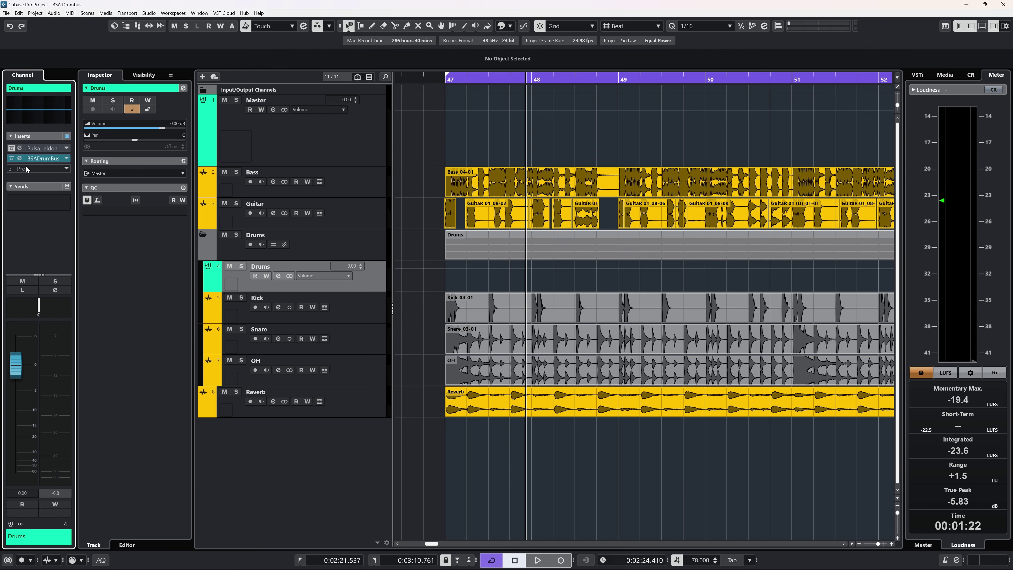
left_click(20, 159)
left_click_drag(431, 51, 348, 47)
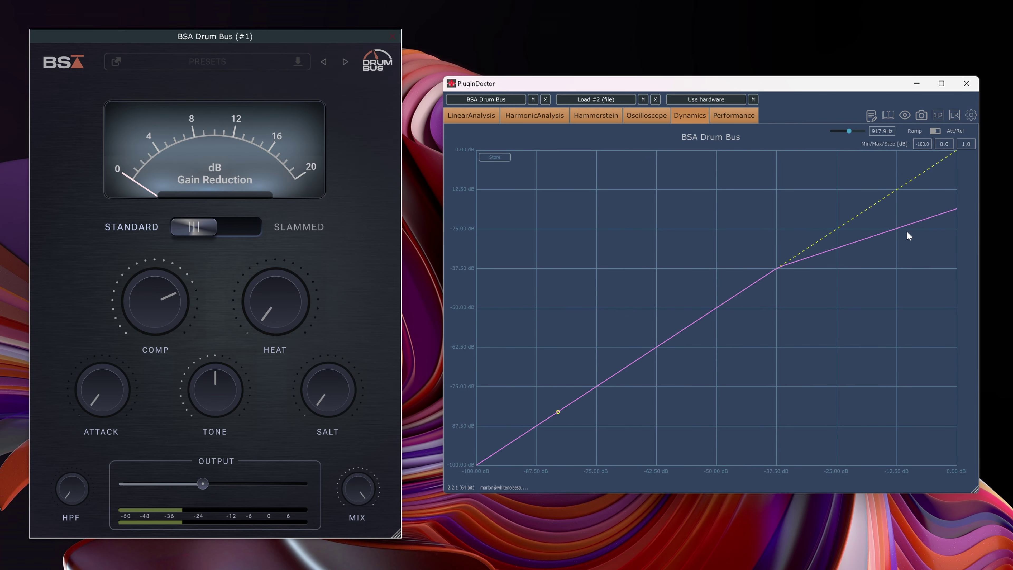
Switch the compressor under analysis to Slammed mode and lower its output level to about -4.42 dB
left_click(215, 227)
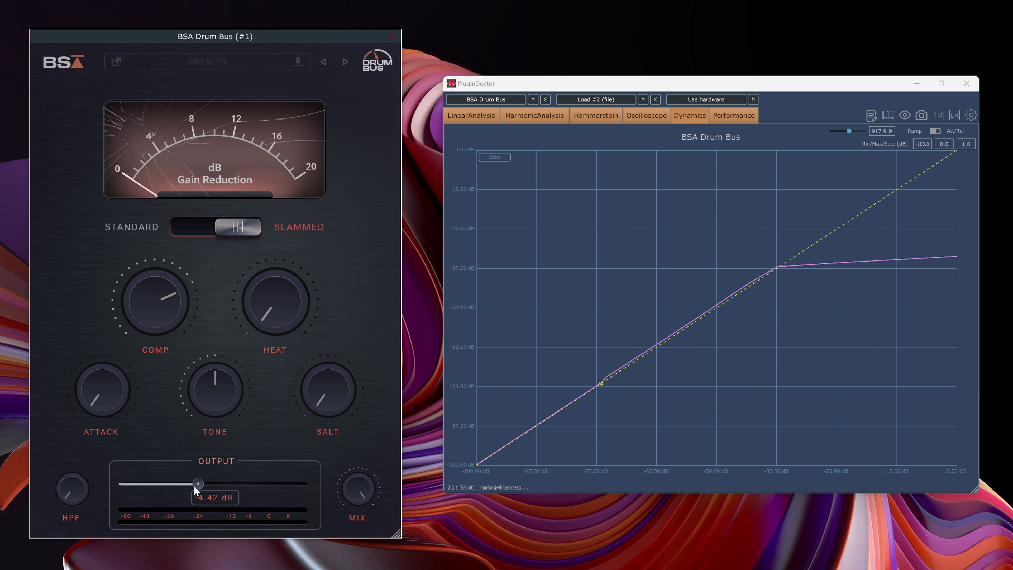
left_click_drag(194, 486, 194, 486)
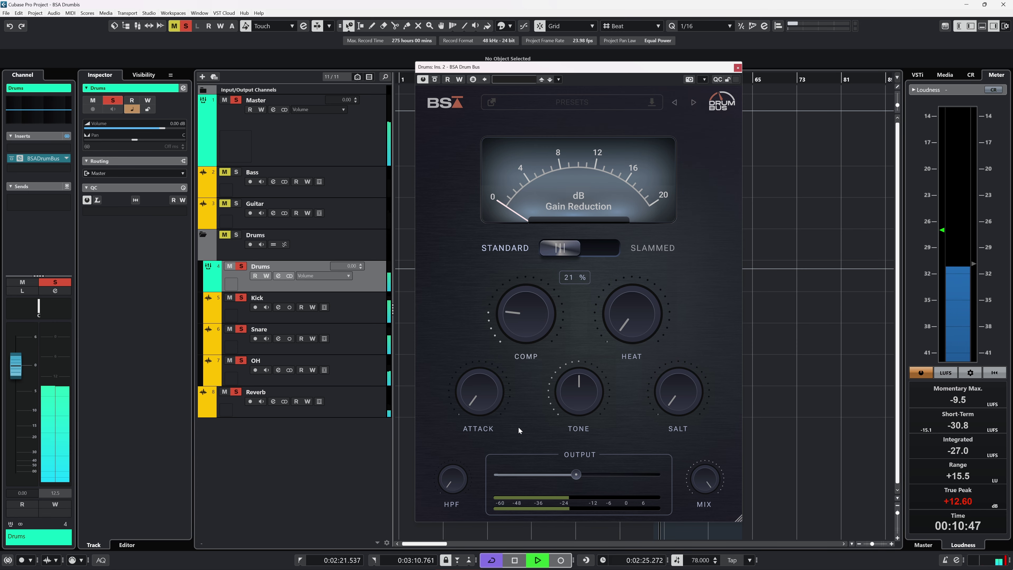
Sweep the Comp amount up to 100% and back down in Standard mode to audition the compression
mouse_move(527, 336)
left_mouse_down()
mouse_move(528, 353)
mouse_move(528, 336)
left_mouse_up()
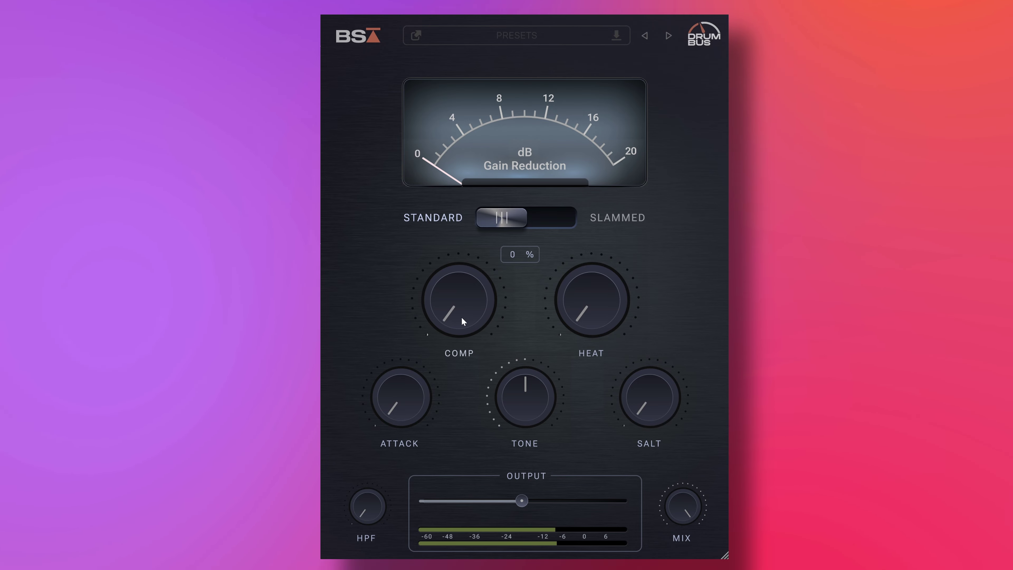
left_click_drag(462, 317, 529, 176)
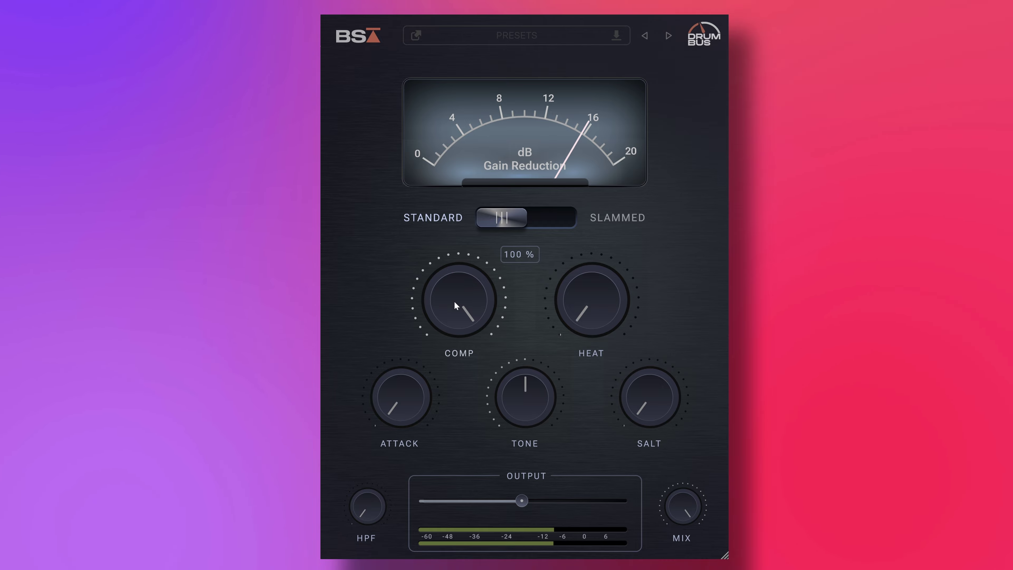
left_click_drag(454, 298, 450, 513)
Switch the compressor to Slammed mode, push Comp up to 100%, and bring it back to 65%
left_click(508, 228)
left_click_drag(471, 320, 481, 145)
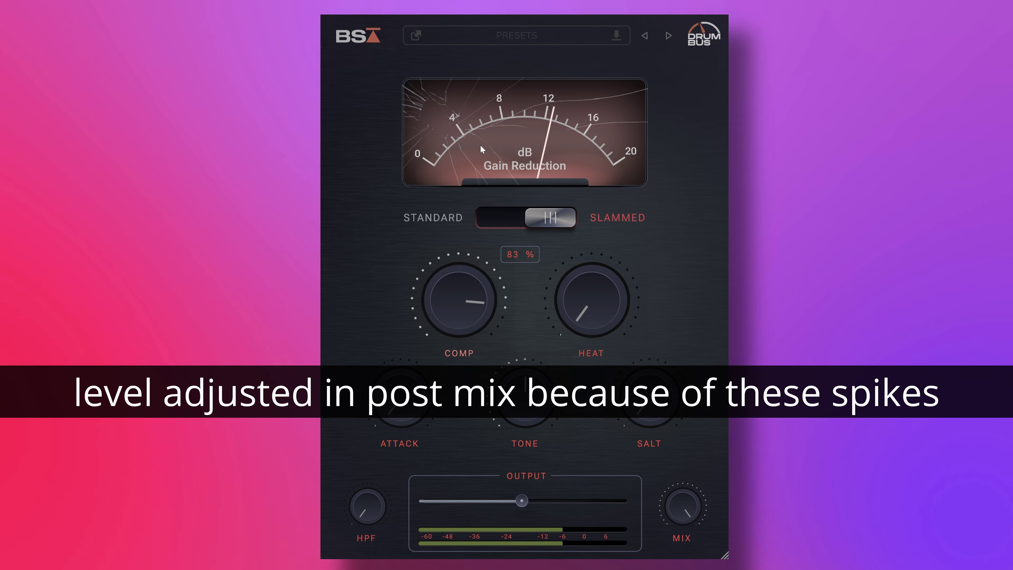
left_click_drag(481, 145, 493, 109)
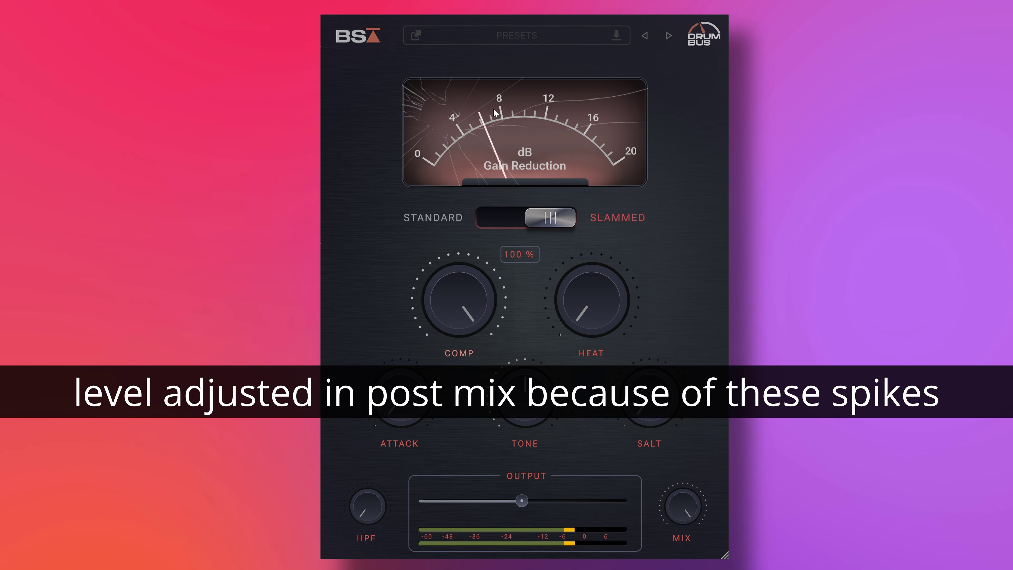
left_click_drag(493, 108, 476, 207)
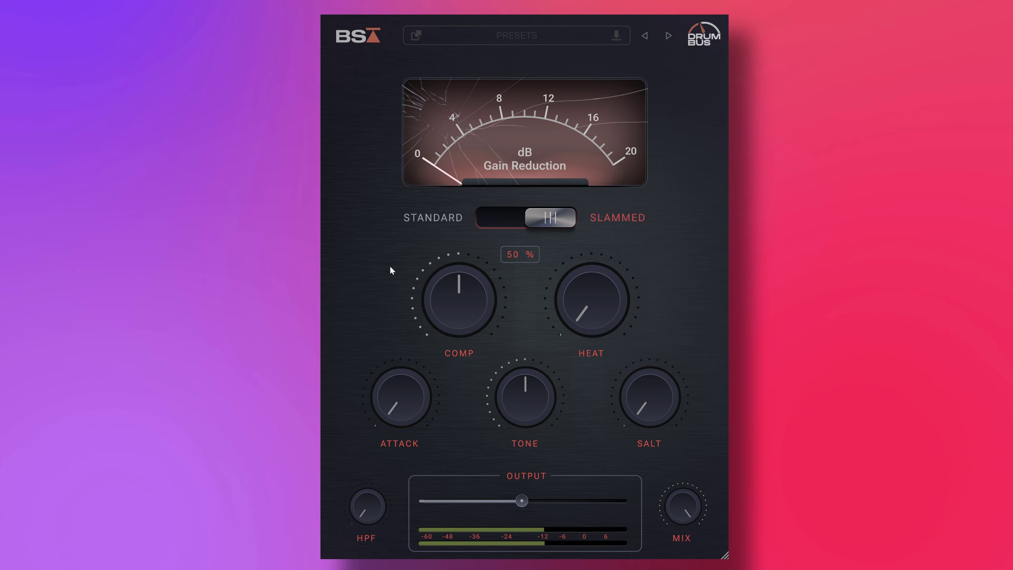
left_click_drag(435, 310, 450, 292)
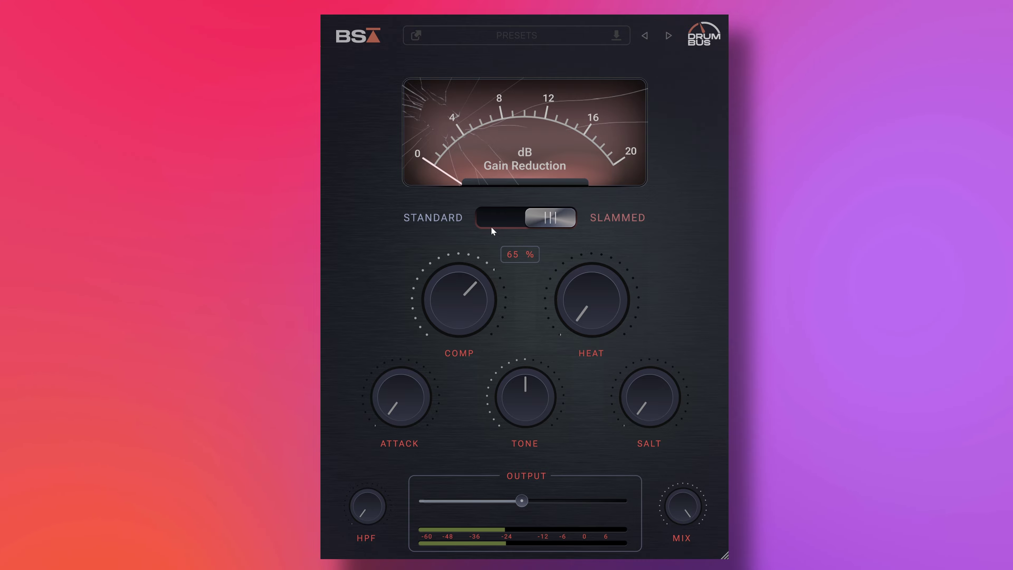
Alternate between the Standard and Slammed modes at the same Comp amount to compare them, ending on Standard
left_click(491, 223)
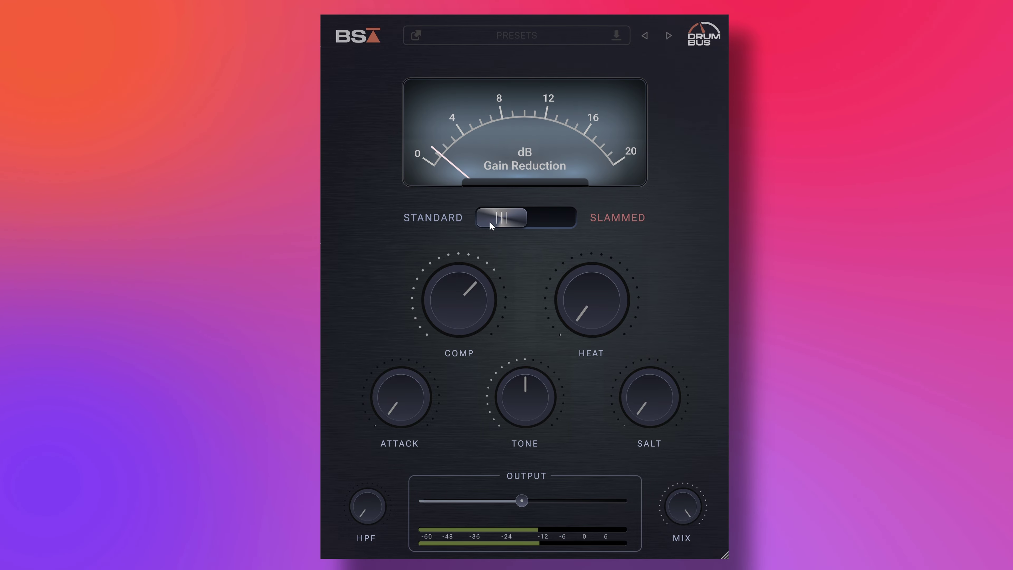
left_click(546, 223)
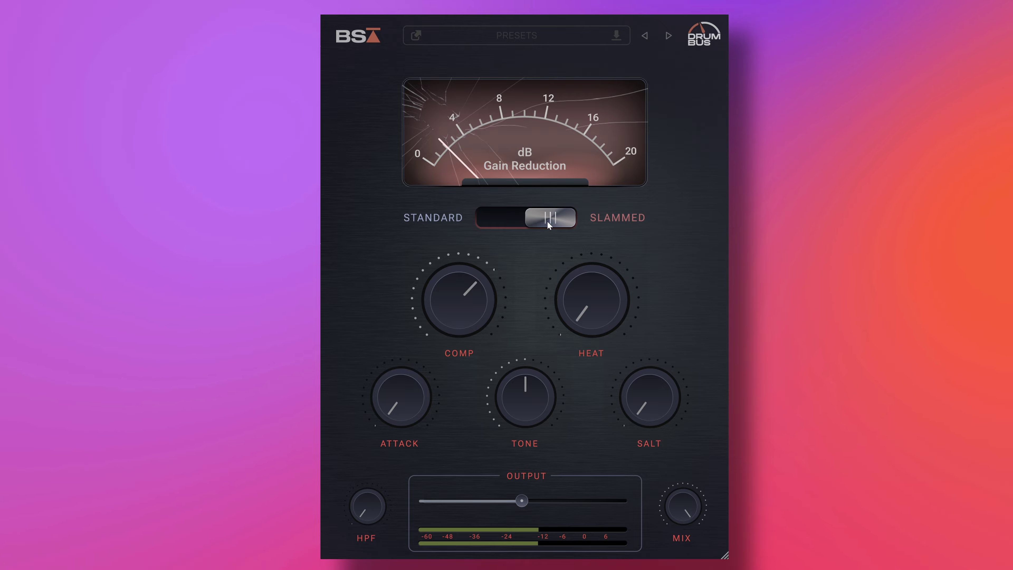
left_click(504, 220)
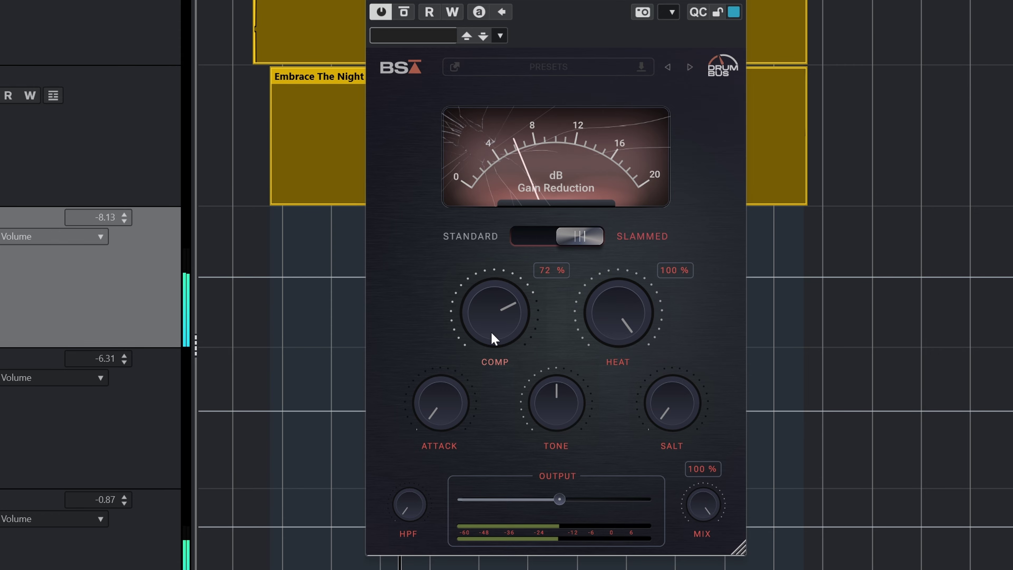
Raise the Comp amount on the Slammed drum bus and reduce the Mix below 100% for parallel compression
left_click_drag(494, 342, 480, 310)
left_click_drag(703, 503, 693, 539)
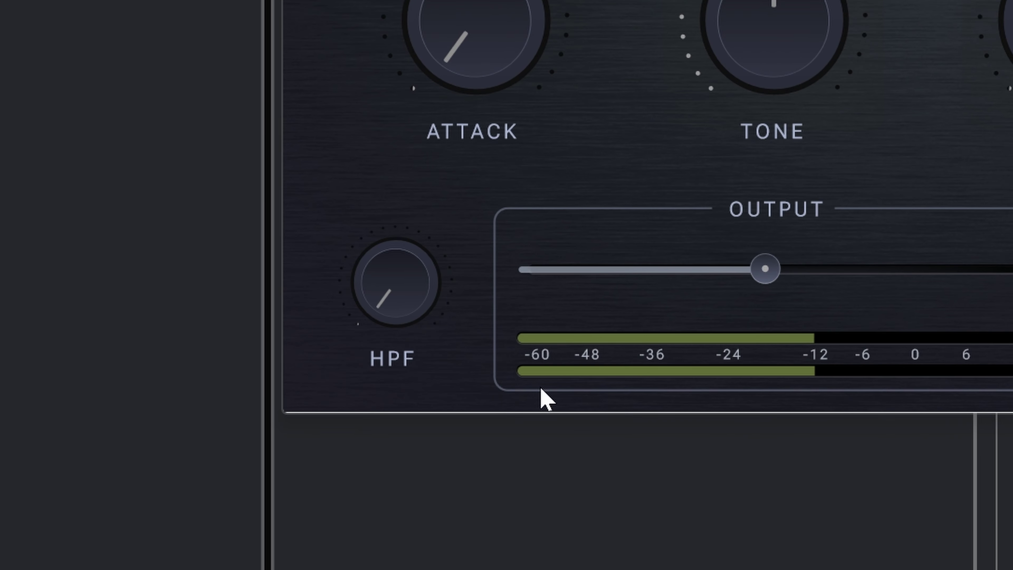
mouse_move(412, 305)
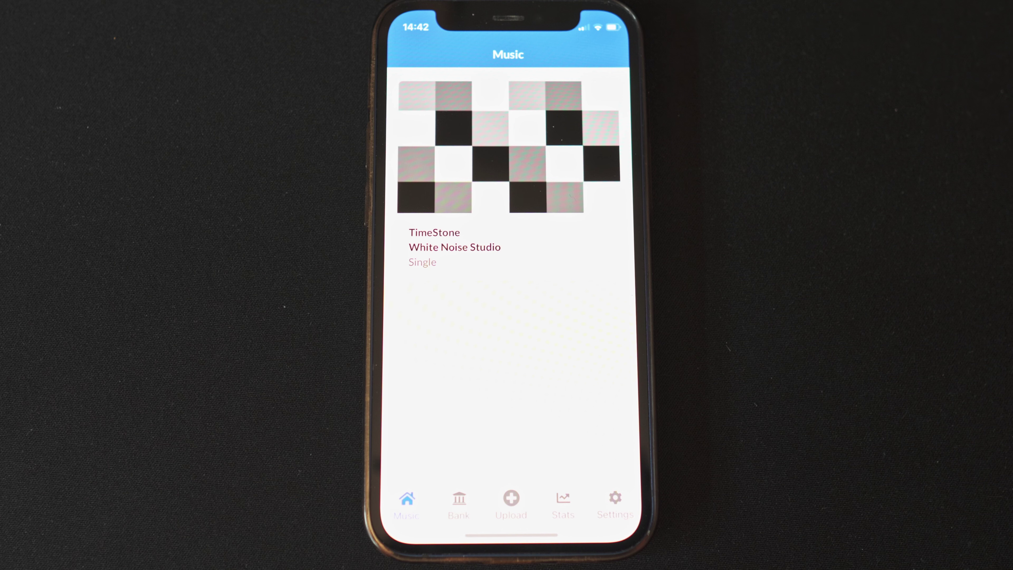
Switch to DistroKid, open the TimeStone single, and review its release details, stores and extra features
left_click(515, 244)
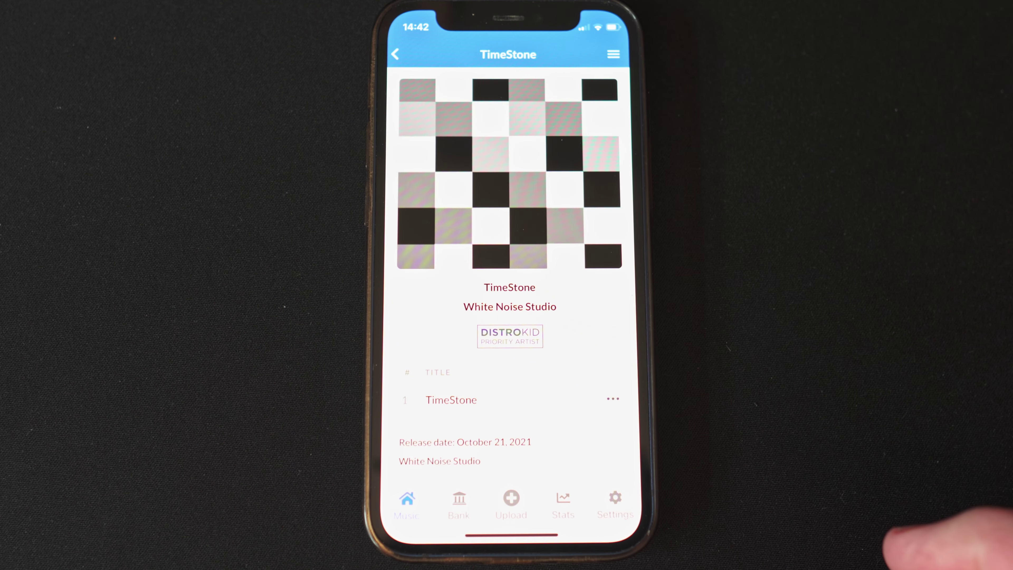
scroll(510, 319, "down", 5)
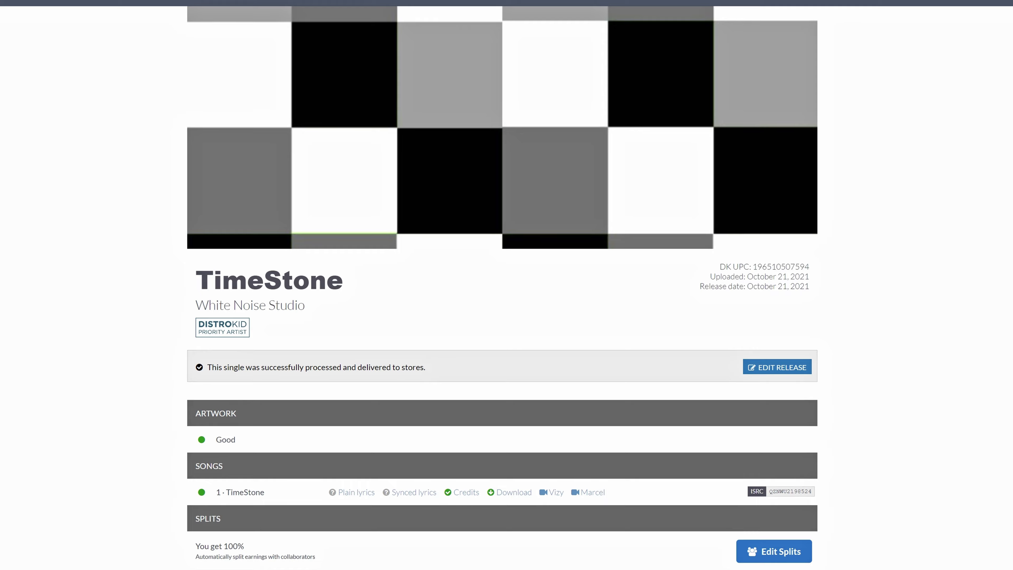
scroll(59, 228, "down", 3)
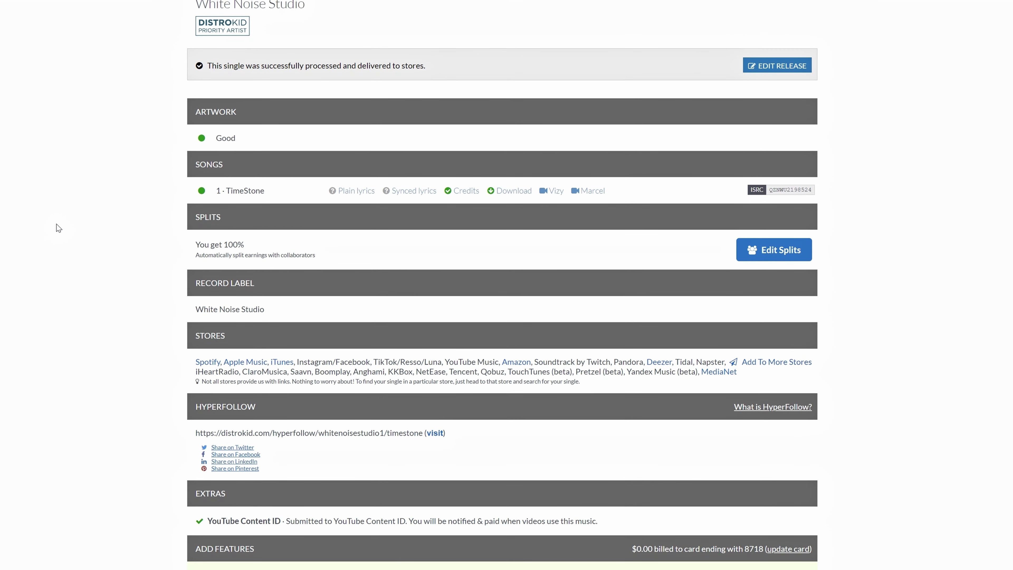
scroll(59, 228, "down", 3)
scroll(59, 228, "down", 6)
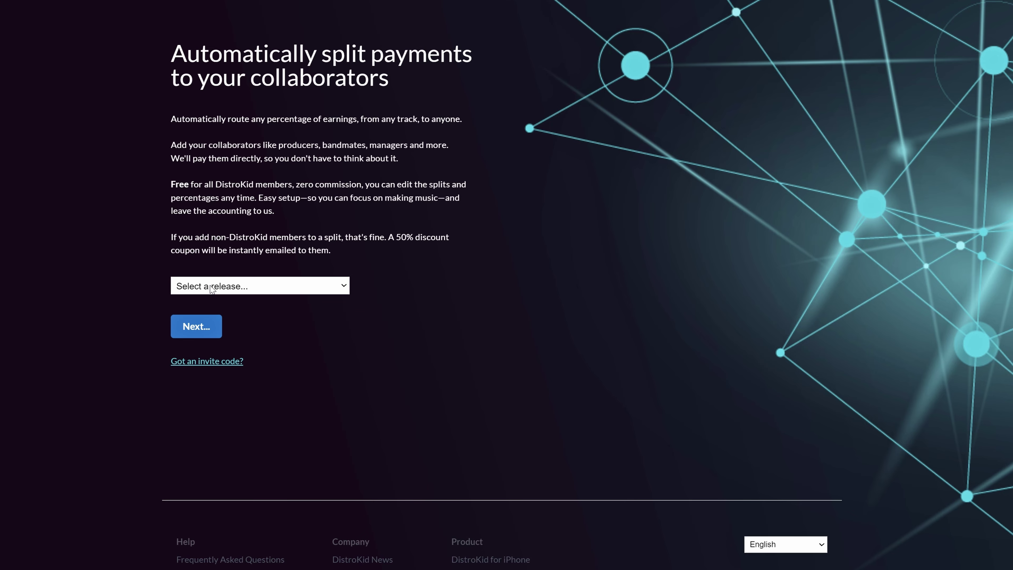
Select the TimeStone release for payment splitting and open the revenue share choices for its track
left_click(211, 288)
left_click(204, 315)
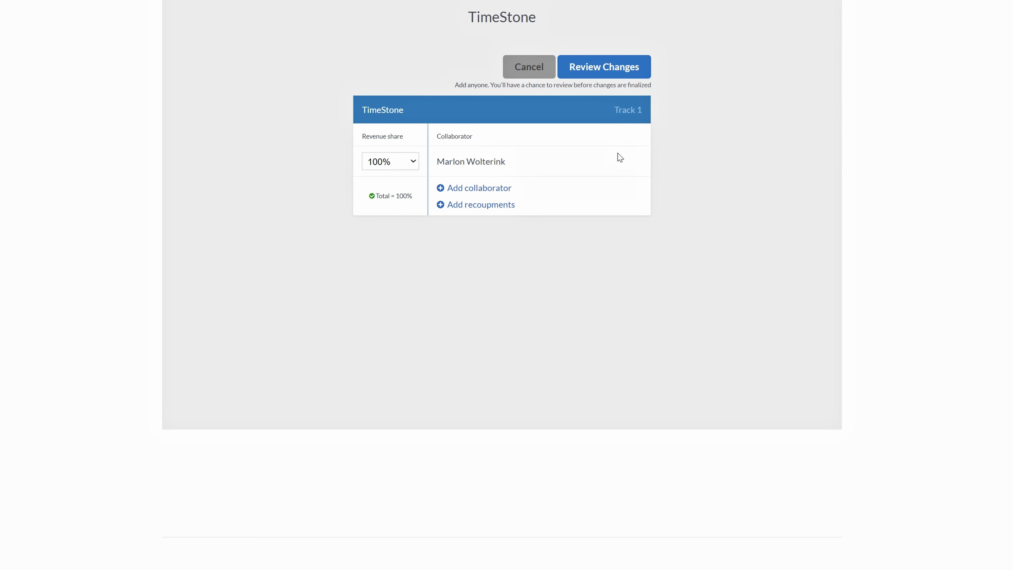
left_click(413, 162)
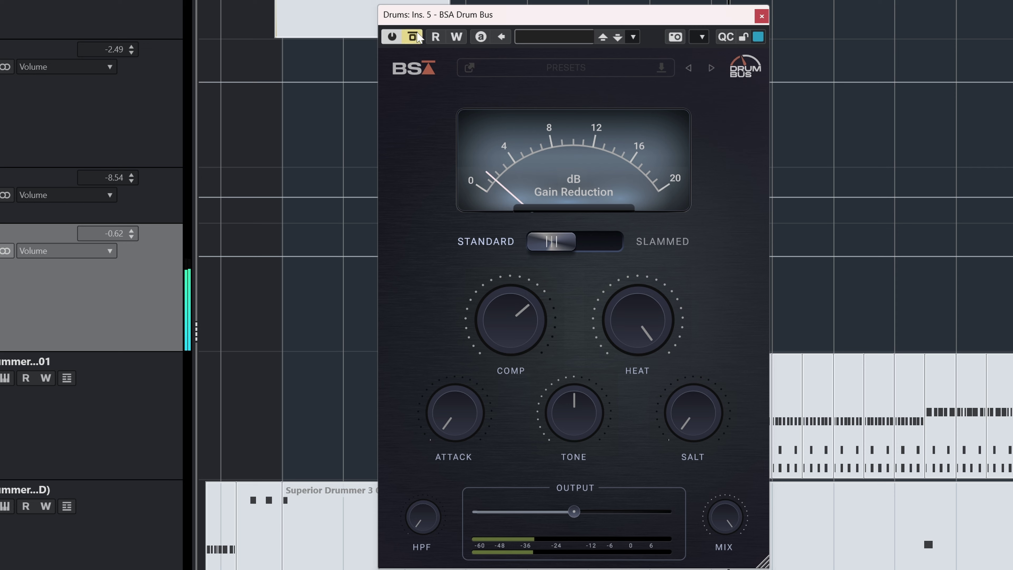
Switch to Cubase and toggle the Drum Bus bypass off and on to compare processed and unprocessed drums
left_click(415, 37)
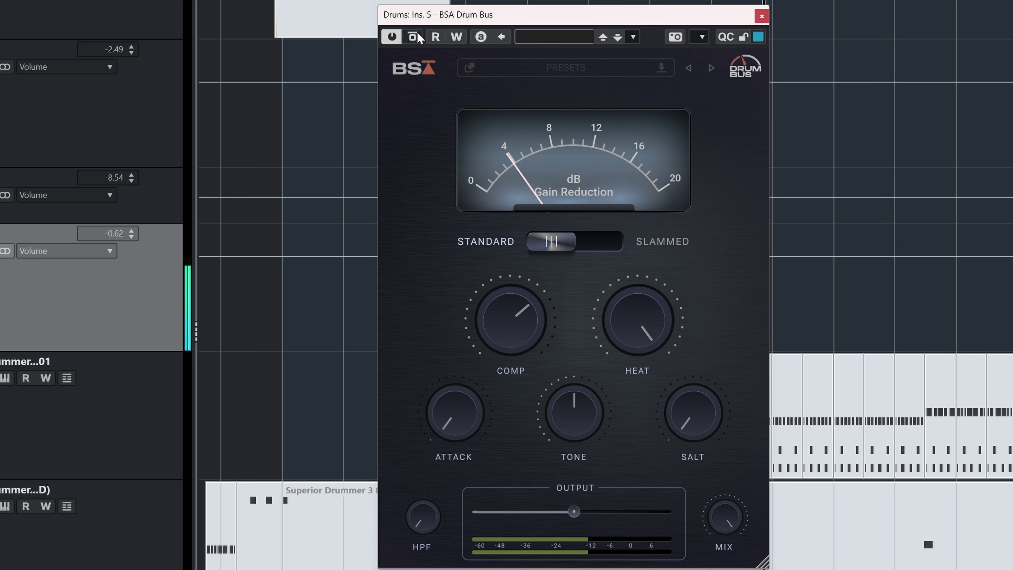
left_click(417, 37)
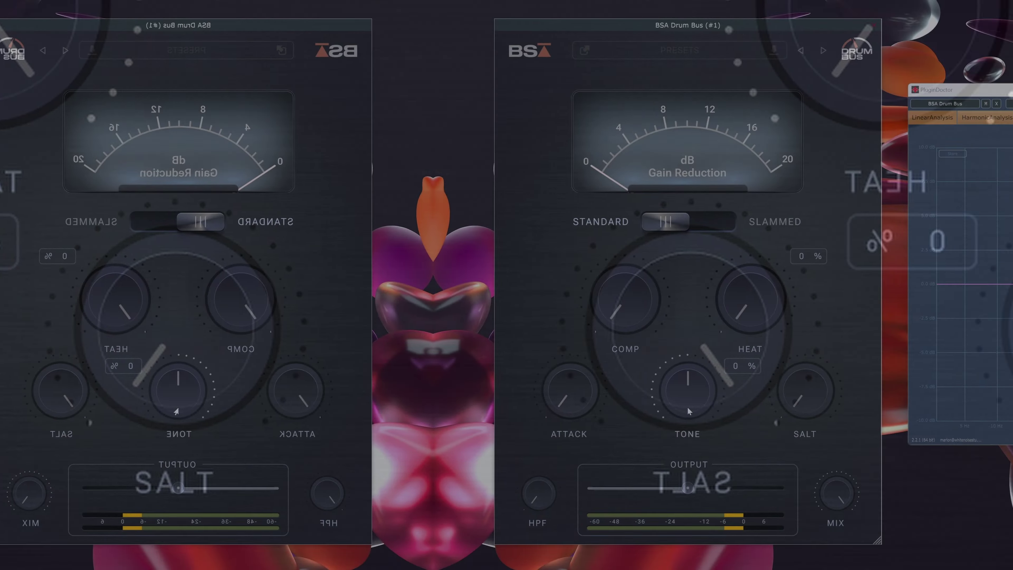
Sweep the Tone amount up to 100% and back down, both on the frequency-response analyzer and on the Drums track
left_click_drag(686, 407, 705, 312)
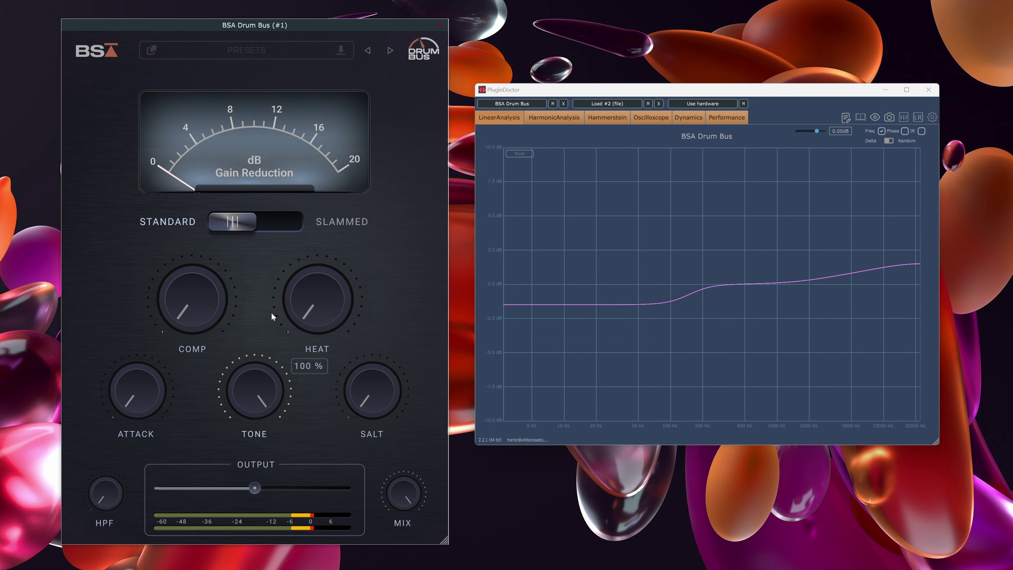
left_click_drag(279, 293, 301, 344)
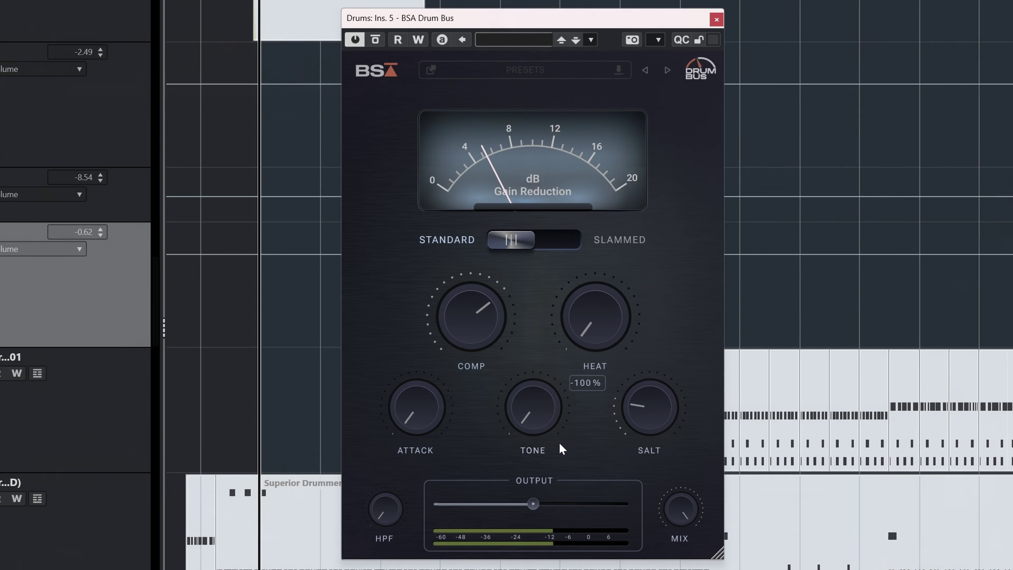
left_click_drag(551, 431, 613, 287)
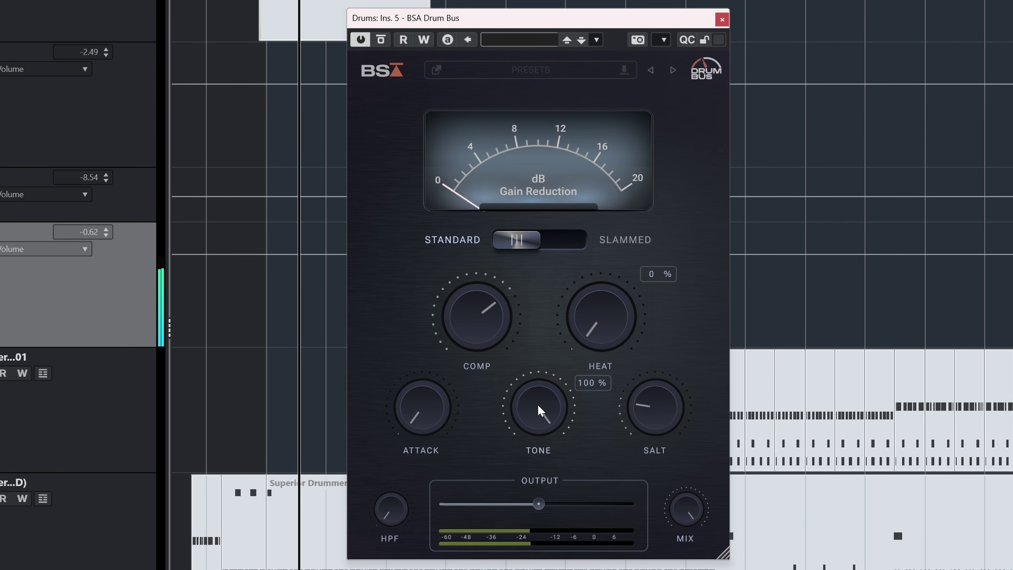
left_click_drag(541, 399, 524, 567)
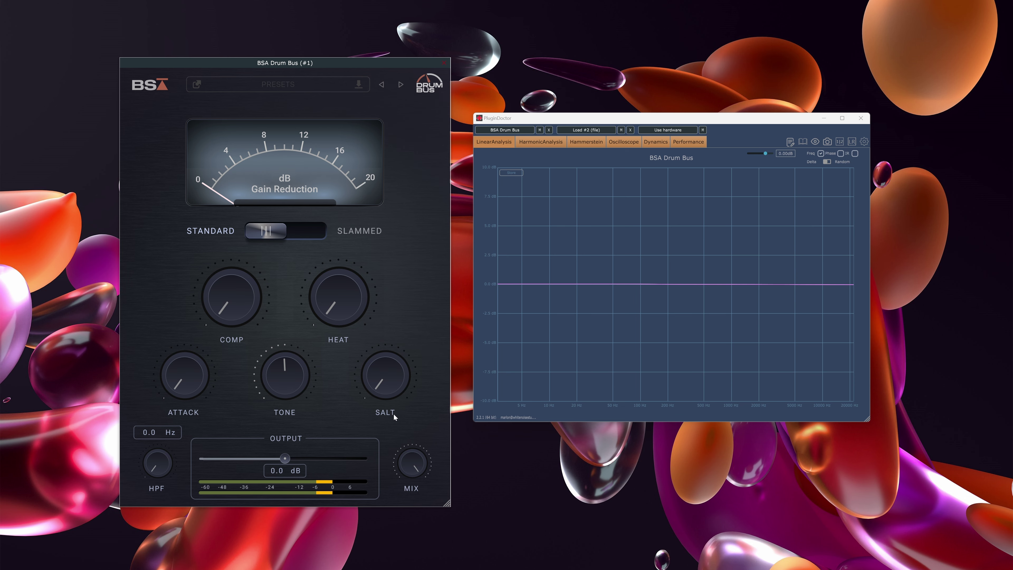
Raise the Salt amount on the analyzed plugin, and set Salt from 0% to 87% on the Drums track
left_click_drag(392, 390, 427, 248)
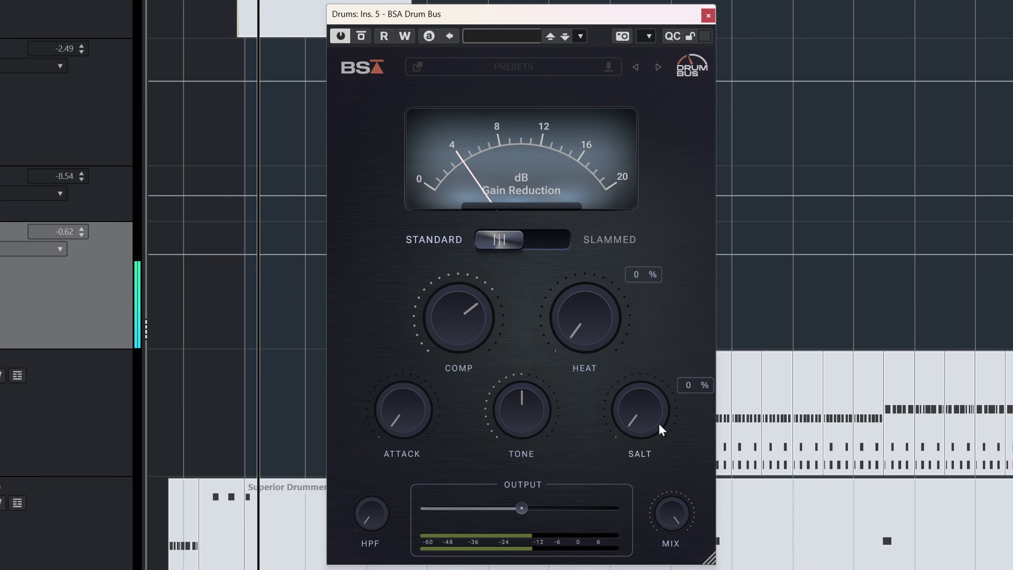
left_click_drag(652, 415, 652, 479)
left_click_drag(640, 419, 656, 268)
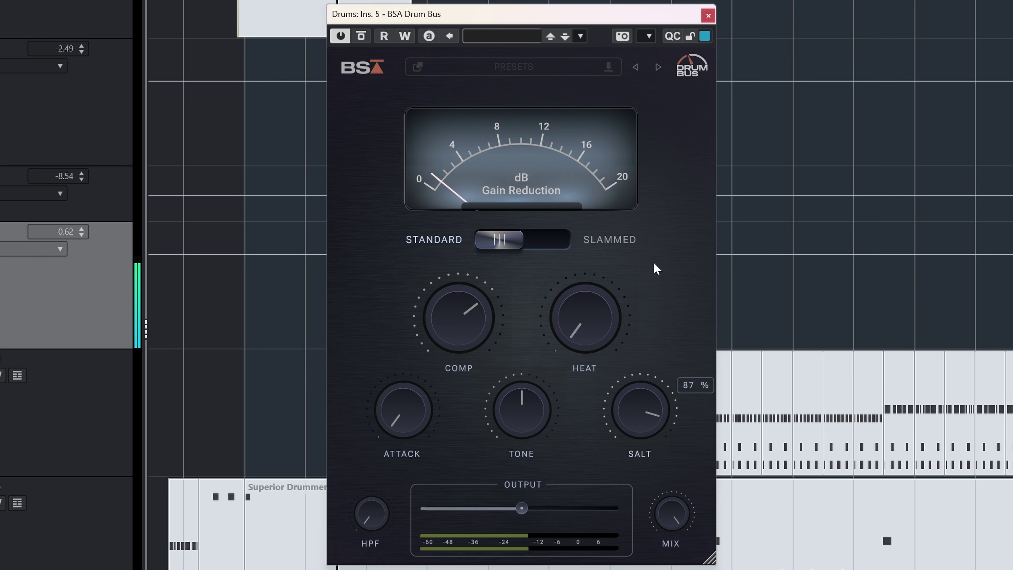
Bypass Drum Bus on the Drums track and re-enable it to hear the difference the raised Salt makes
left_click(361, 37)
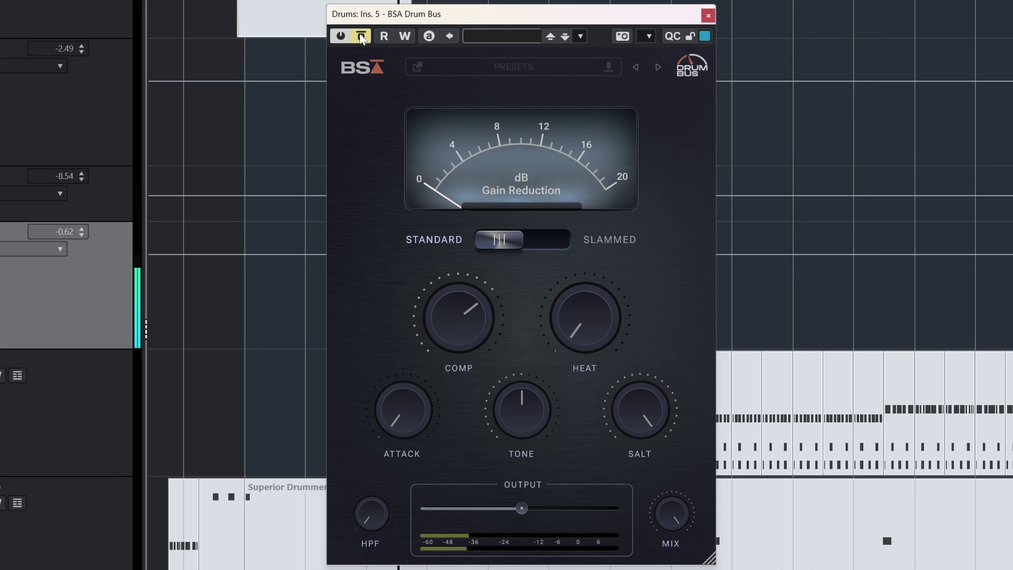
left_click(361, 37)
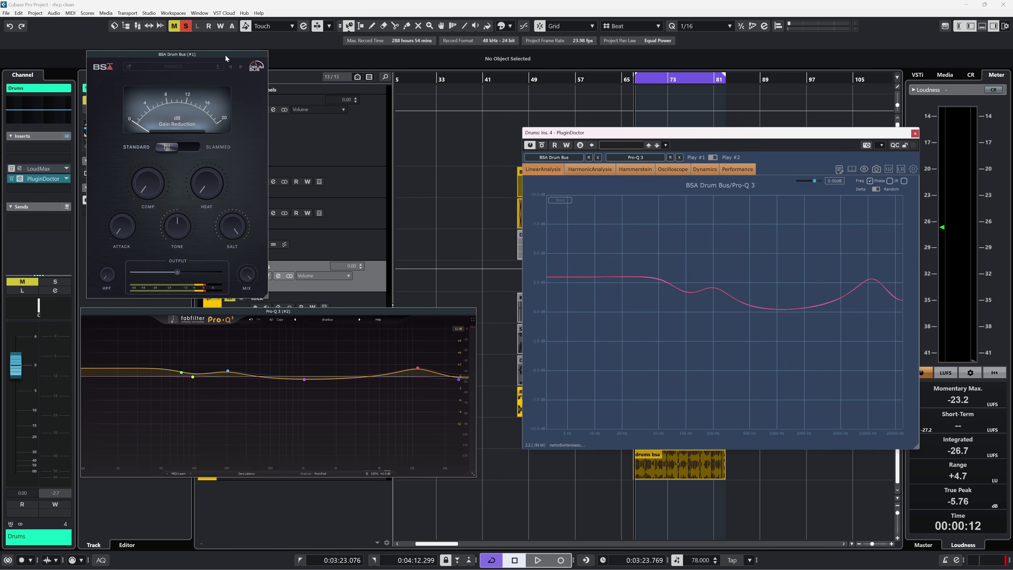
Compare Drum Bus with Pro-Q 3 by soloing the drums pro-q and drums bsa tracks alternately, one at a time
left_click_drag(225, 58, 356, 46)
left_click_drag(327, 324, 363, 319)
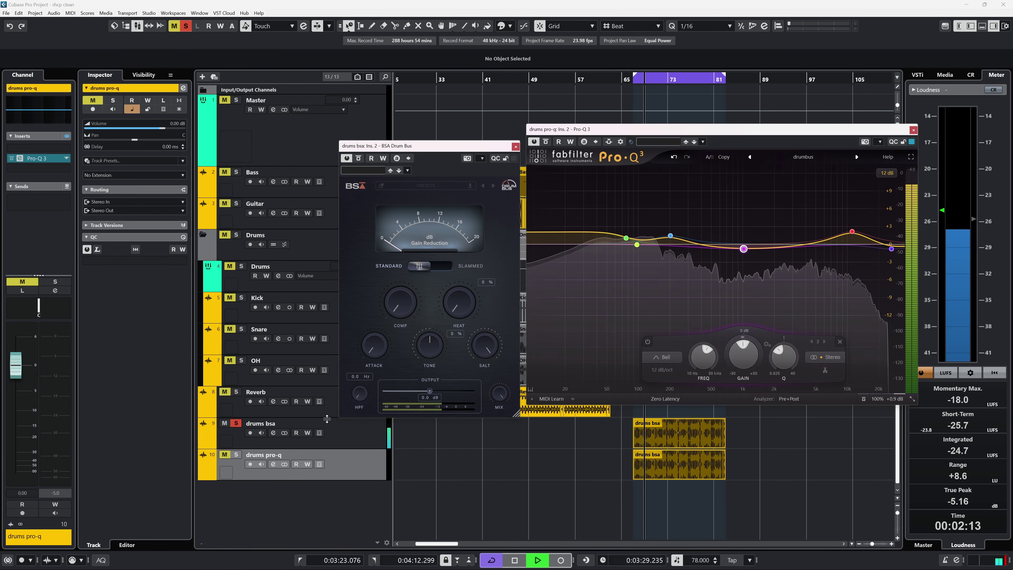
left_click(236, 454, "ctrl")
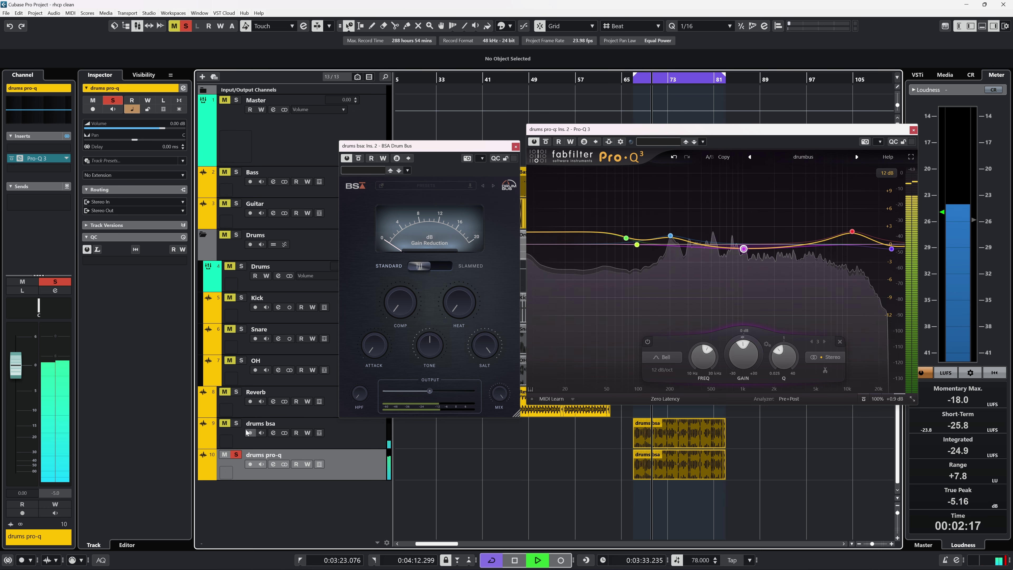
left_click(236, 424, "ctrl")
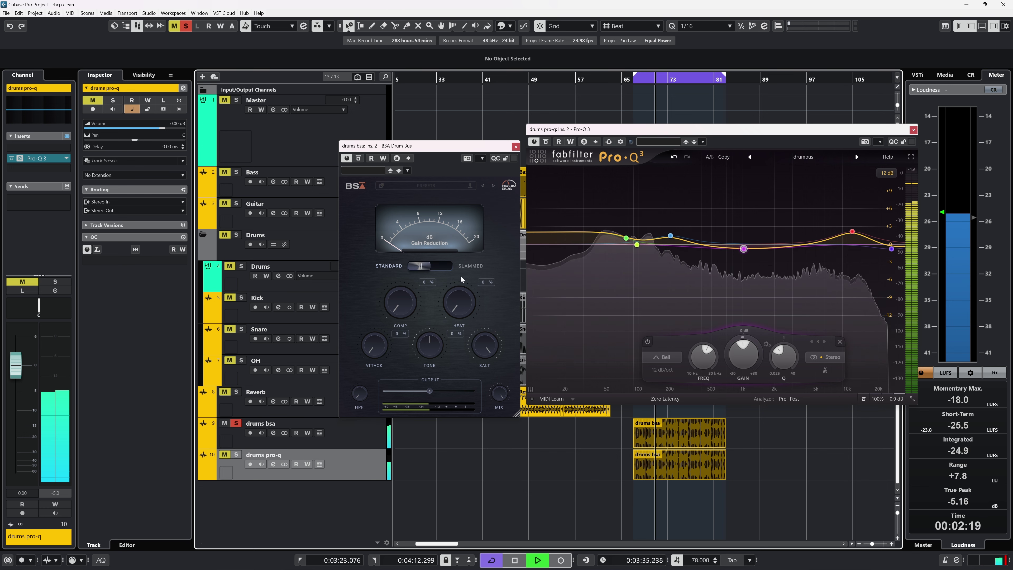
left_click(238, 456, "ctrl")
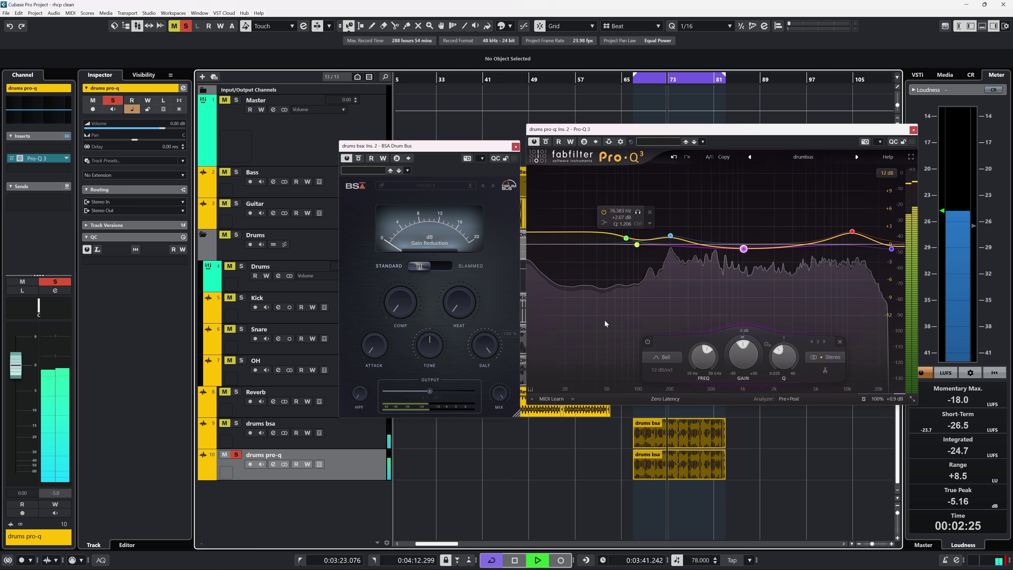
left_click(237, 423, "ctrl")
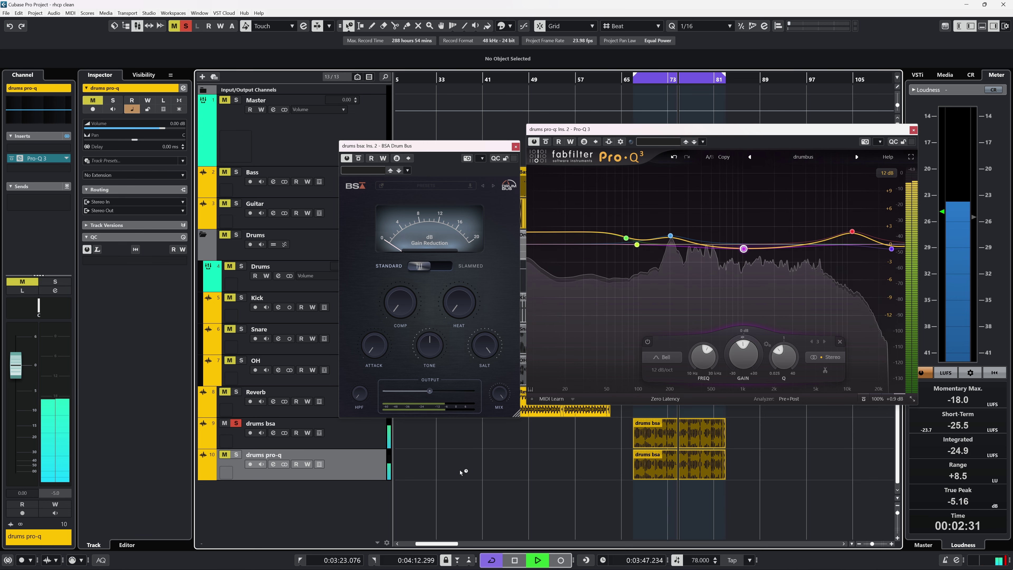
Invert the phase of the drums pro-q channel in the MixConsole, close the mixer and reposition the Pro-Q 3 window
key("F3")
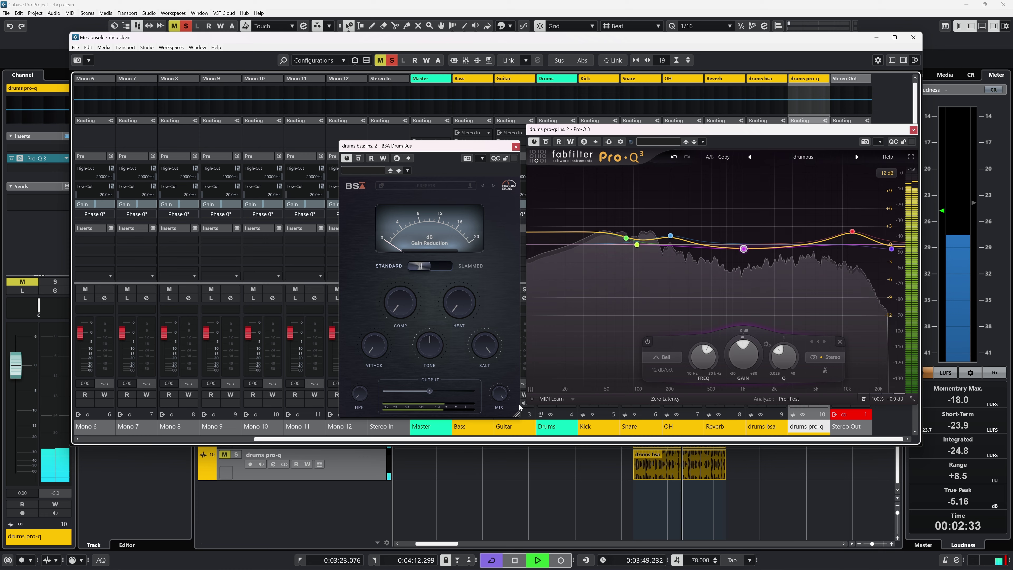
left_click_drag(769, 128, 419, 114)
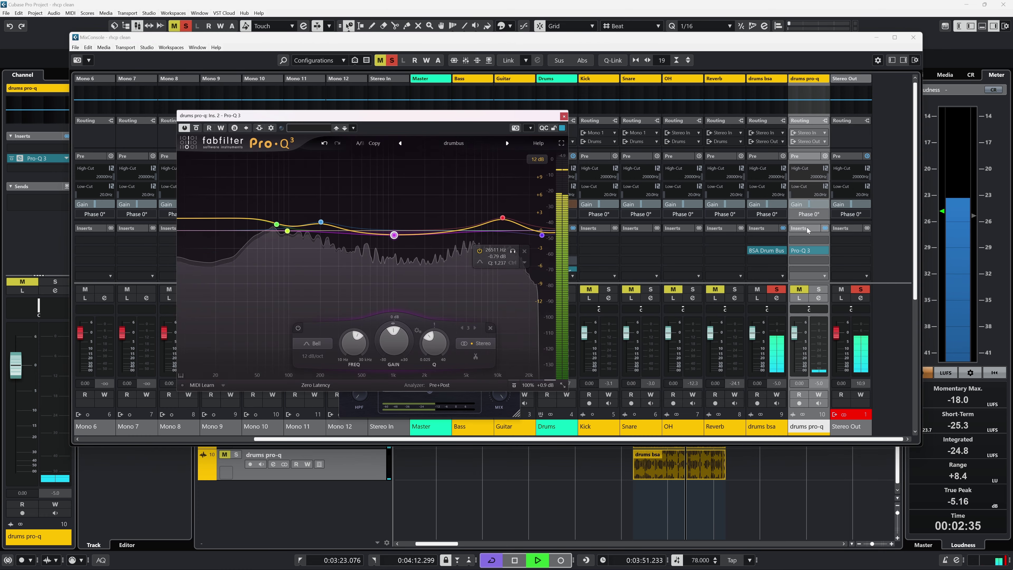
left_click(808, 214)
left_click_drag(399, 116, 594, 126)
key("F3")
left_click_drag(479, 127, 598, 127)
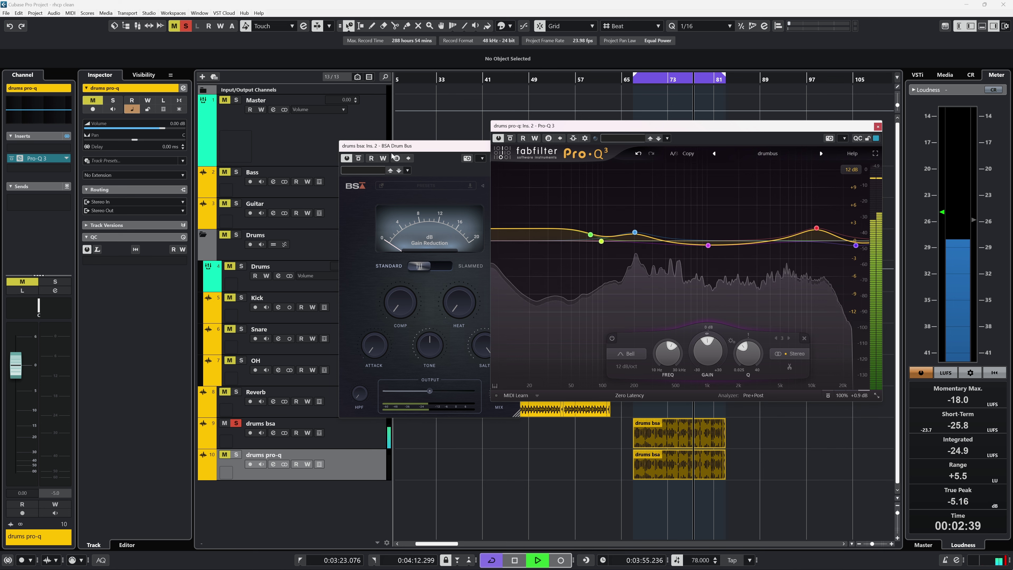
Move the Drum Bus window clear of Pro-Q 3, solo drums pro-q together with drums bsa, and reset the loudness measurement
left_click_drag(398, 153, 357, 141)
key("m")
key("s")
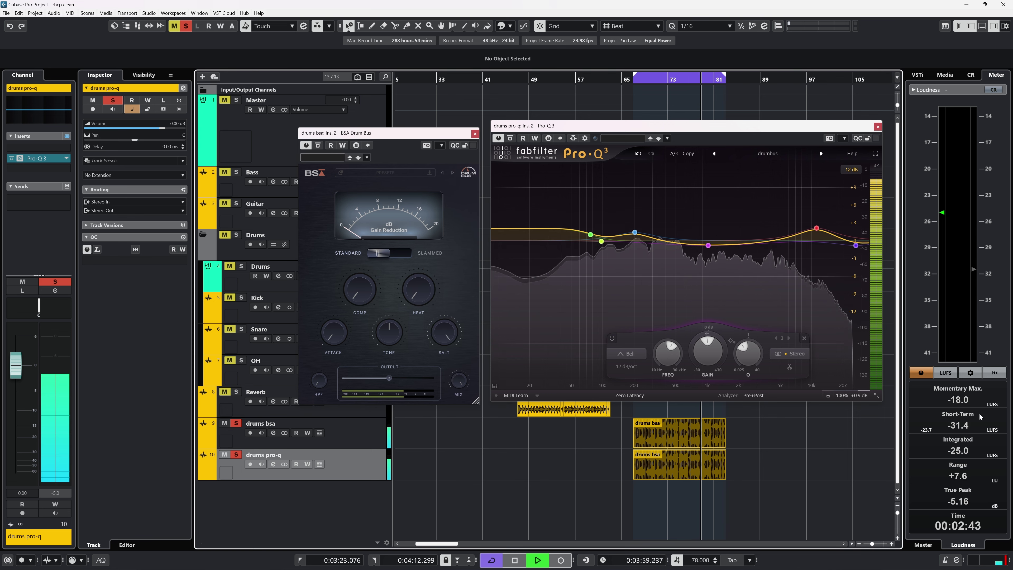
left_click(993, 373)
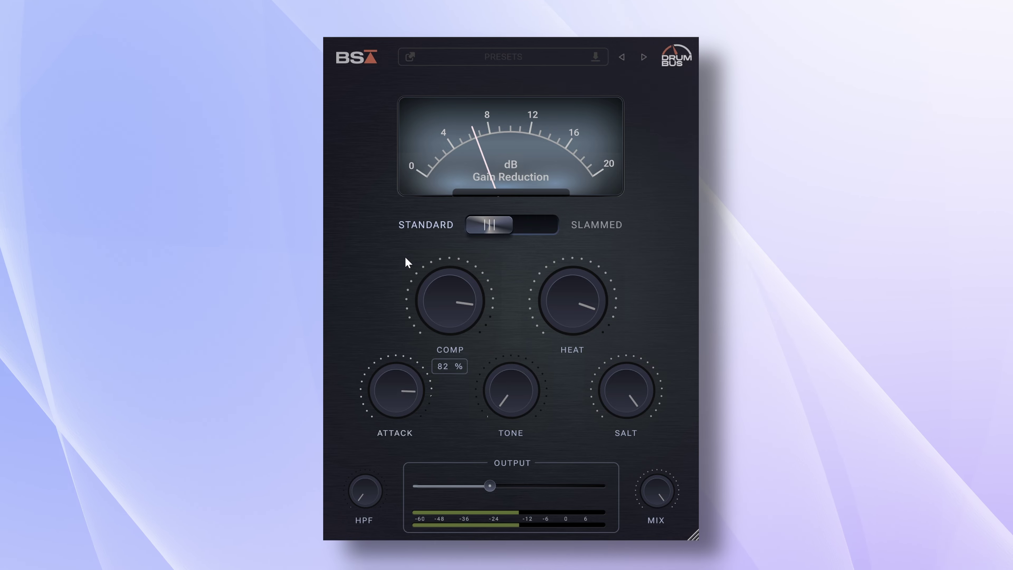
Play the drums and sweep the Drum Bus Attack repeatedly between 0% and 100%
left_click_drag(406, 257, 403, 389)
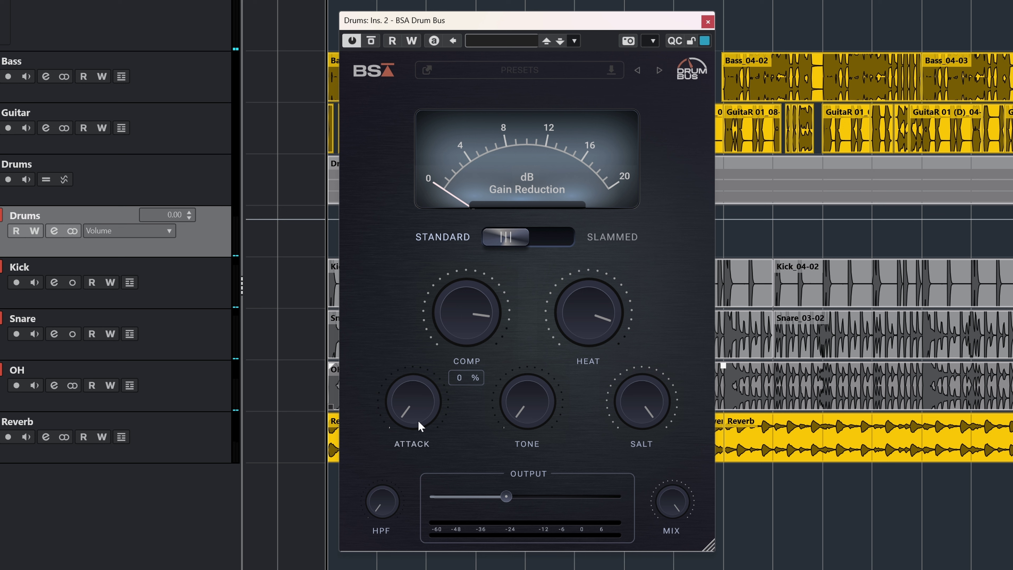
key("space")
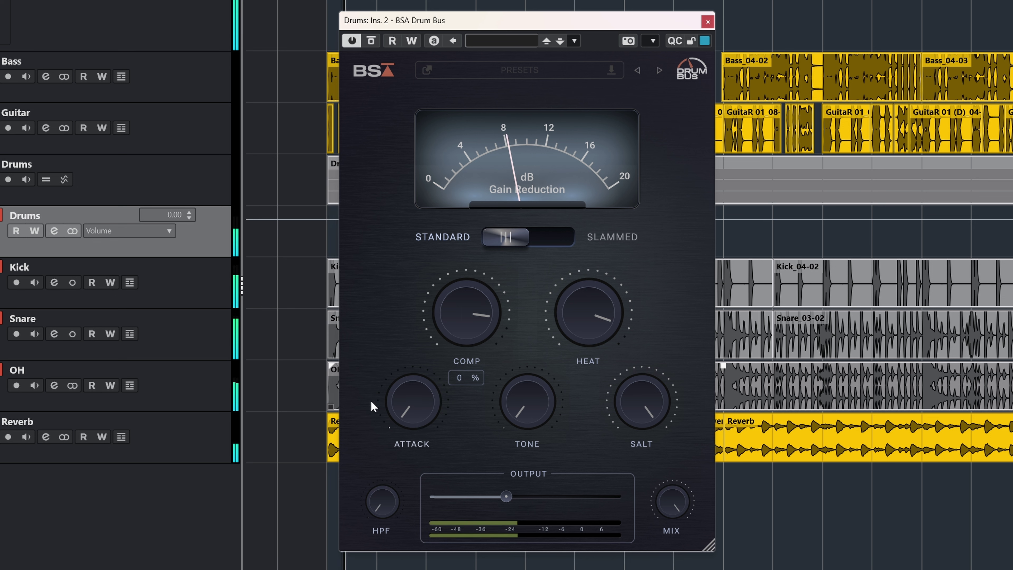
left_click_drag(424, 410, 421, 353)
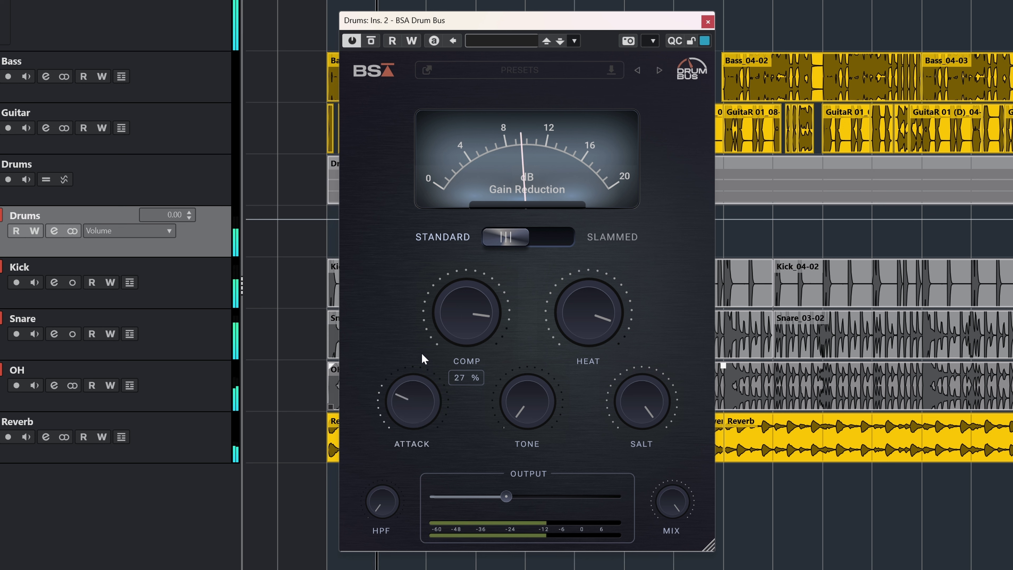
left_click_drag(437, 254, 437, 218)
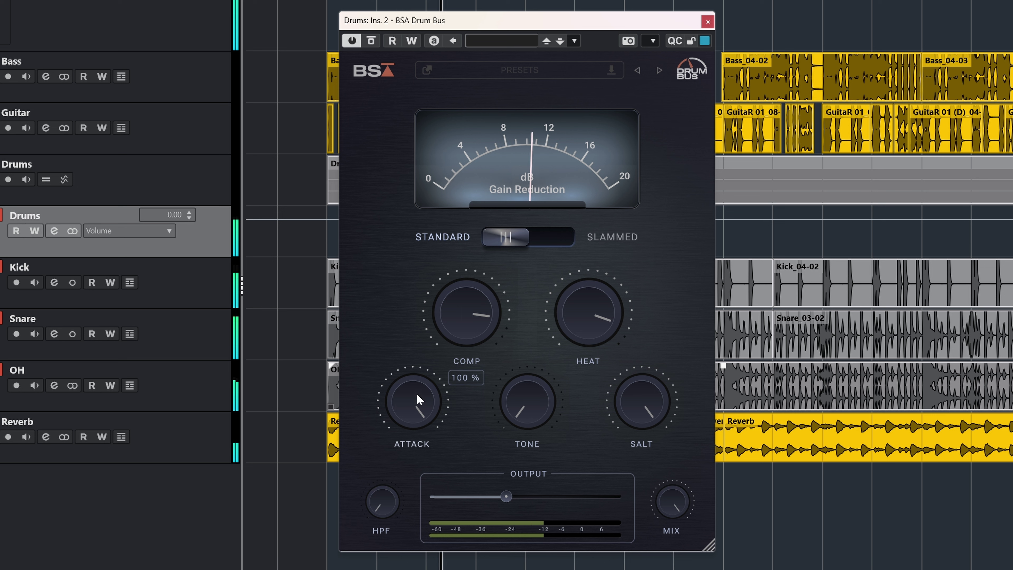
left_click_drag(416, 394, 398, 517)
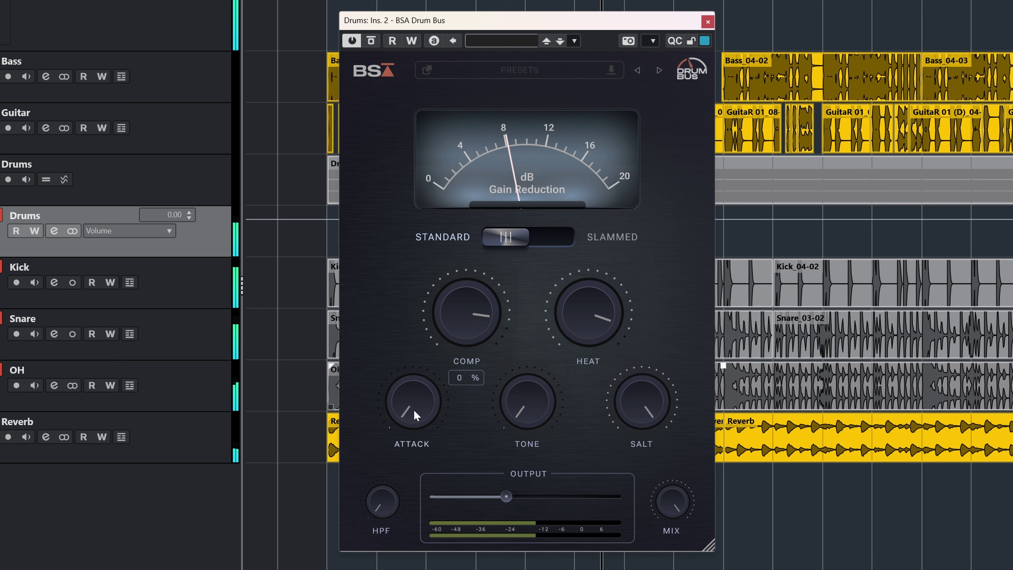
left_click_drag(413, 409, 421, 411)
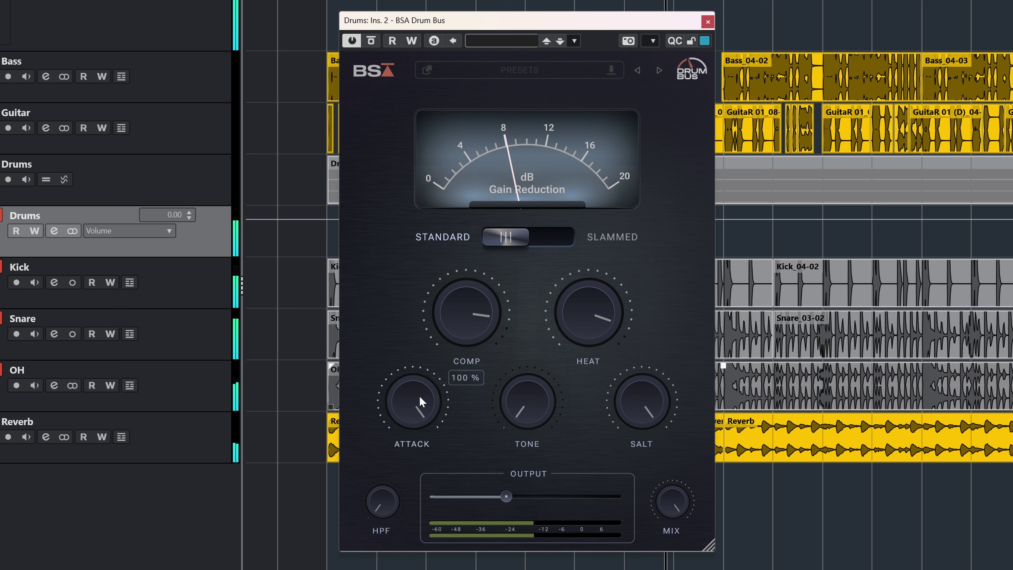
left_click_drag(419, 395, 418, 475)
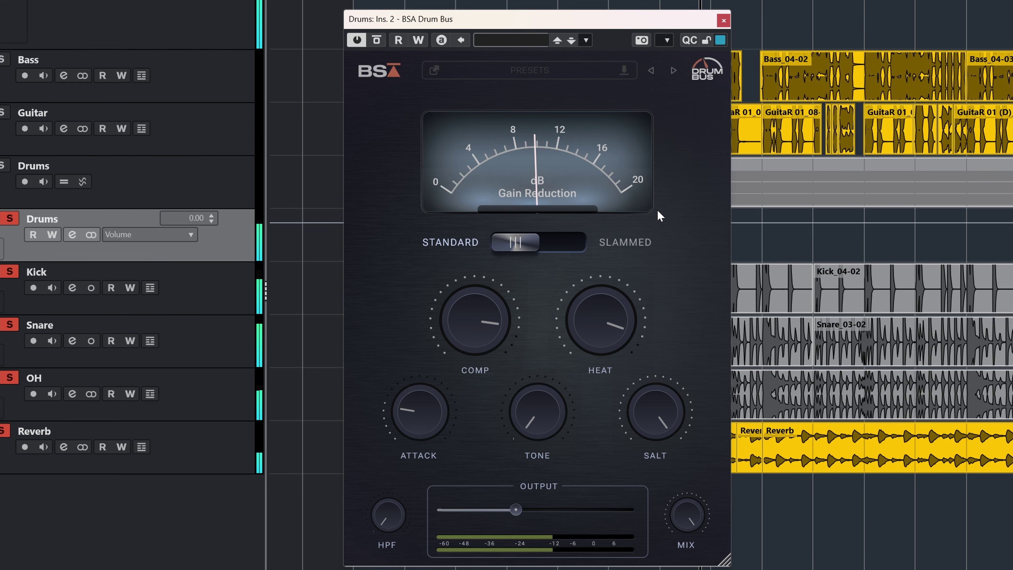
Move the Drum Bus window and take the plugin out of bypass ahead of LoudMax on the Drums track
left_click_drag(535, 19, 512, 1)
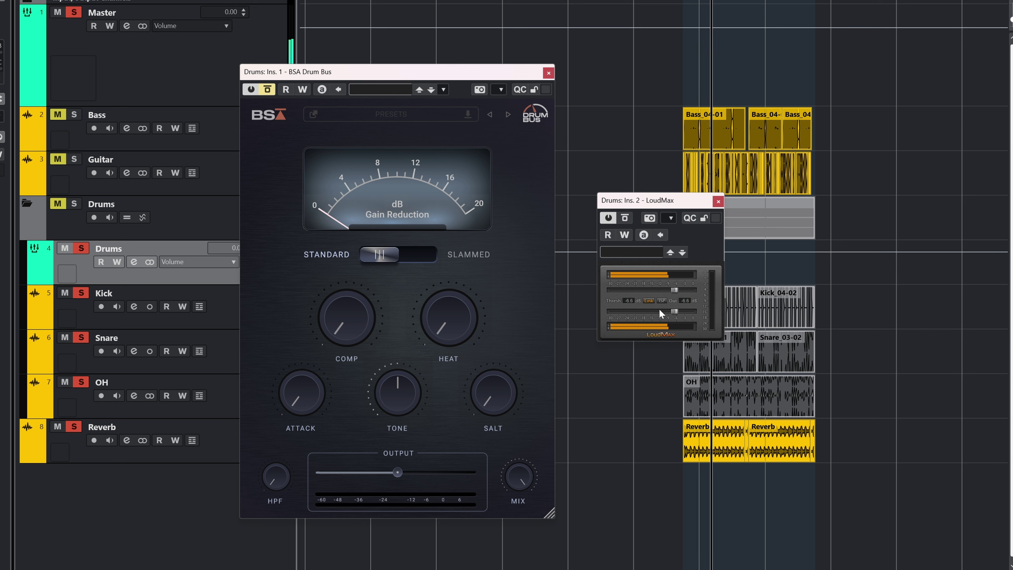
left_click(267, 90)
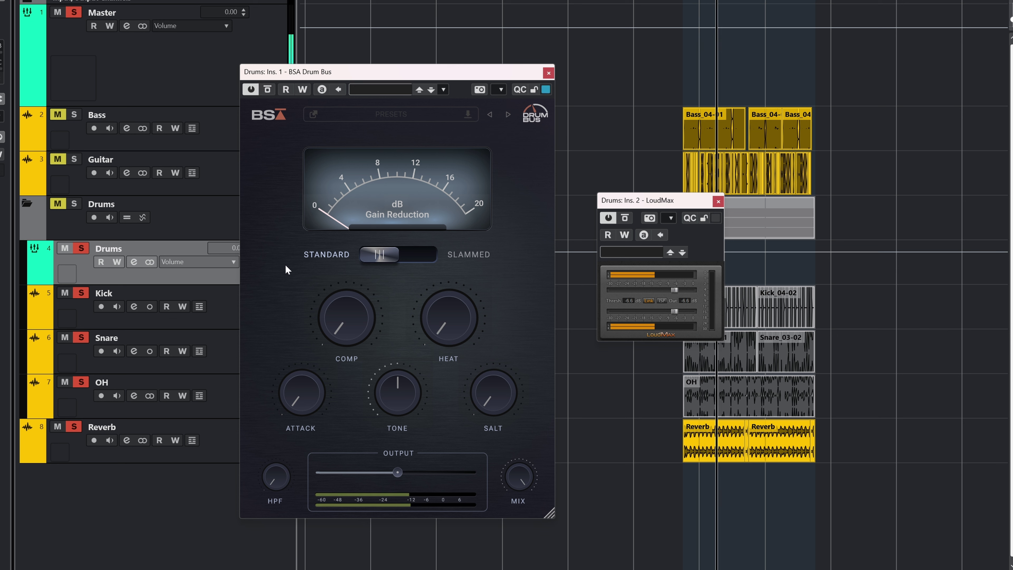